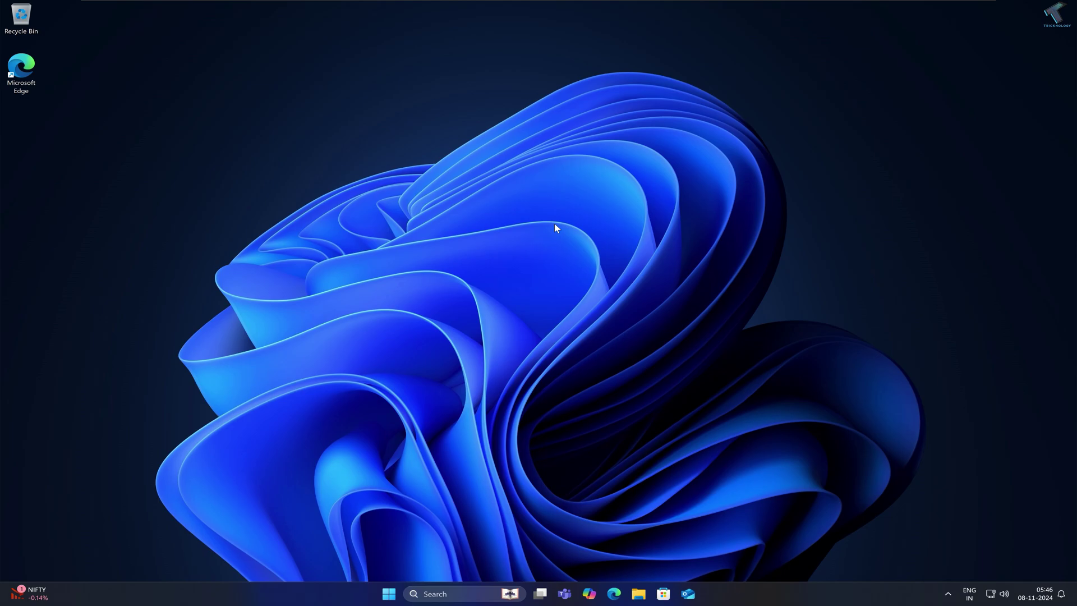
Open the Services console by searching 'services.msc' from the Start menu
{"action": "left_click", "coordinate": [388, 595]}
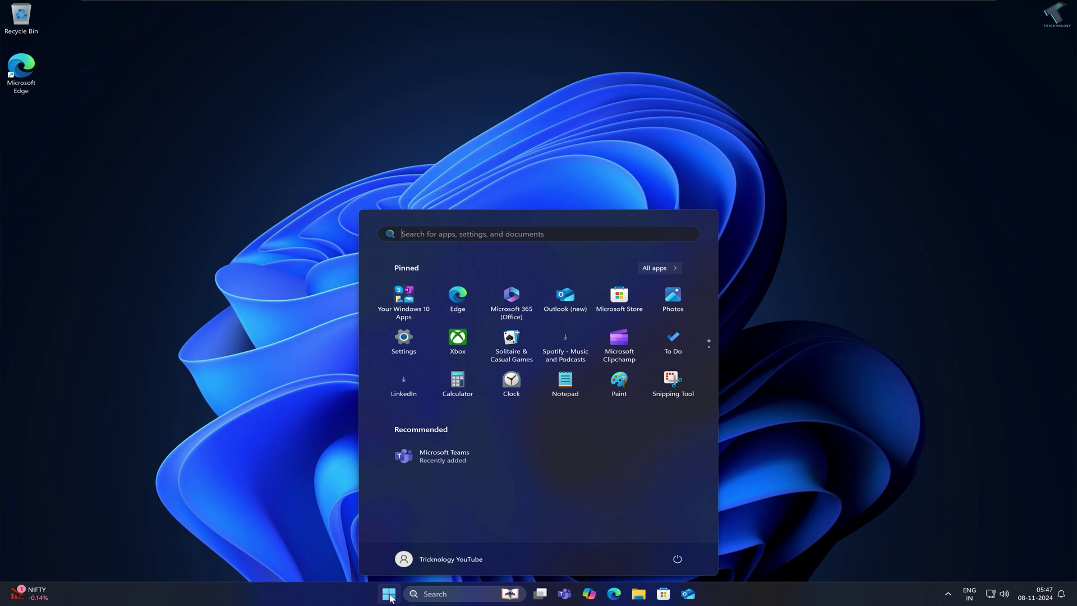
{"action": "type", "text": "services.ms"}
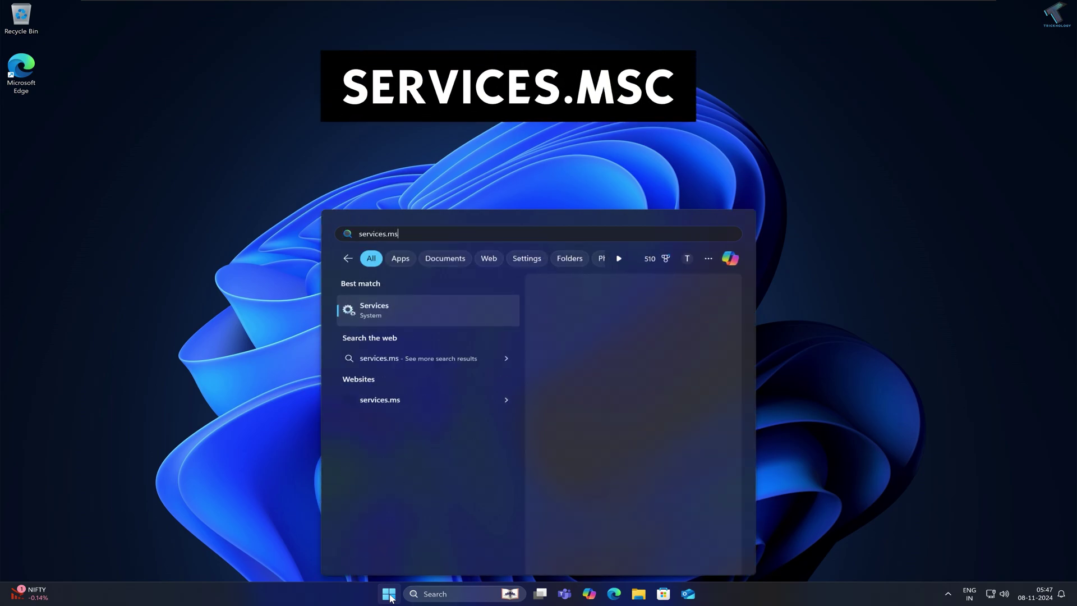
{"action": "type", "text": "c"}
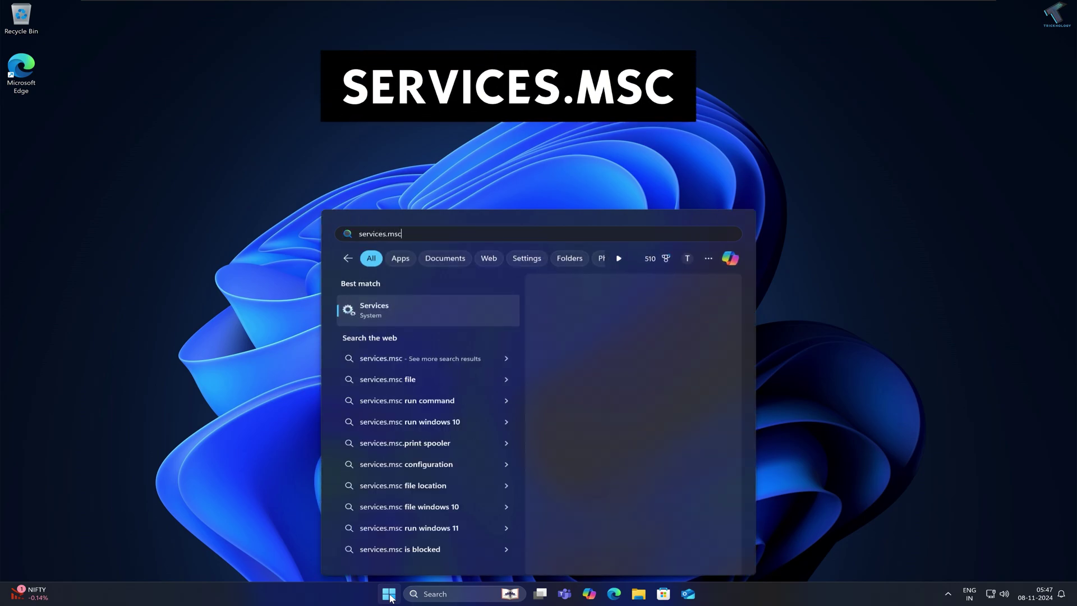
{"action": "key", "text": "Return"}
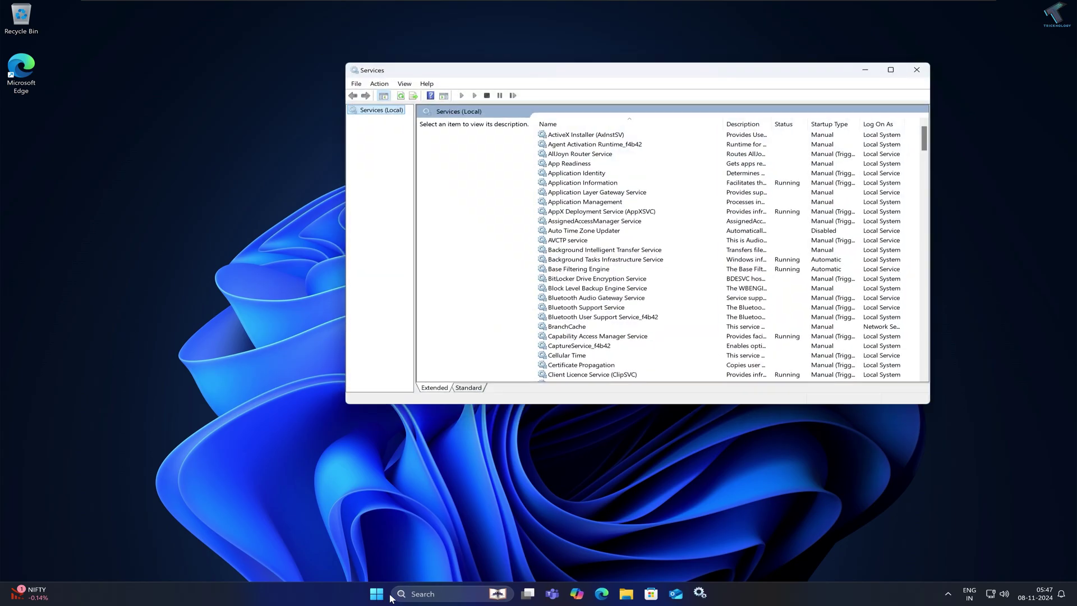
Set the Windows Time service's startup type to Automatic and apply it
{"action": "left_click", "coordinate": [589, 316]}
{"action": "key", "text": "w"}
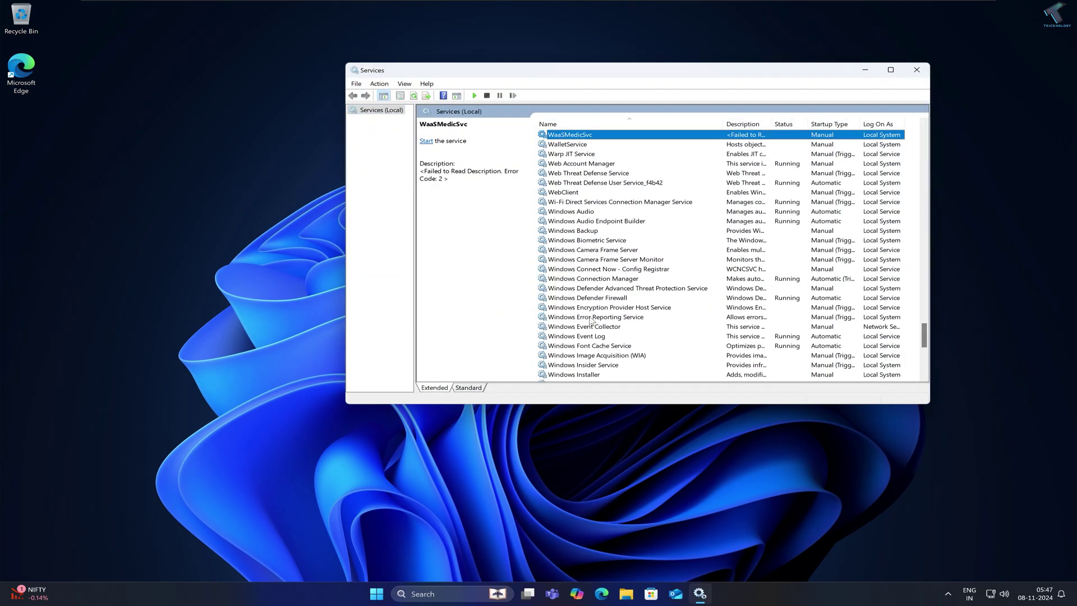
{"action": "left_click_drag", "start_coordinate": [922, 335], "coordinate": [921, 354]}
{"action": "left_click", "coordinate": [570, 318]}
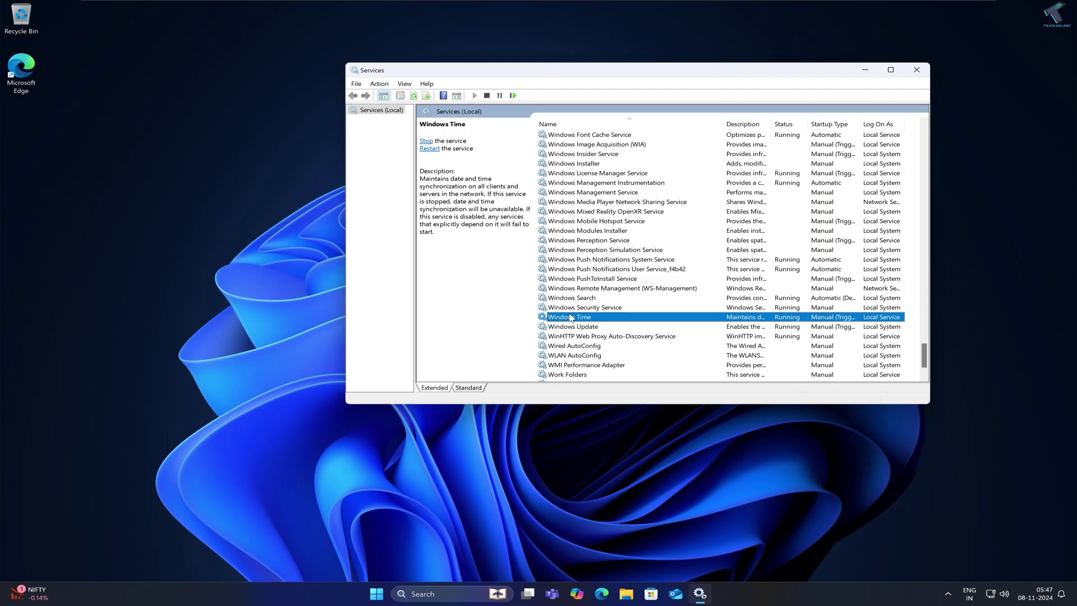
{"action": "right_click", "coordinate": [685, 423]}
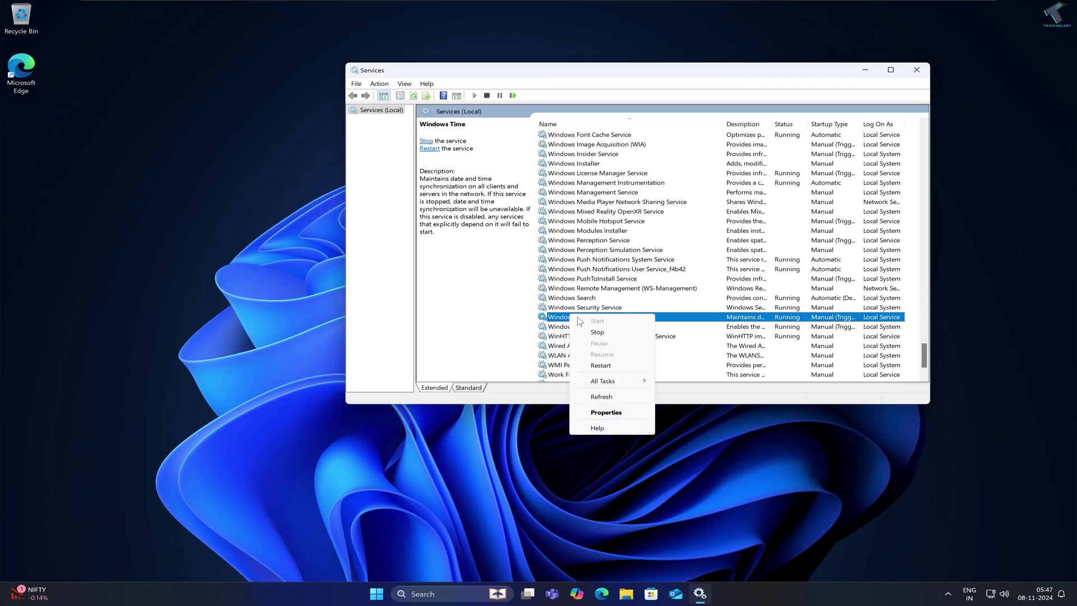
{"action": "left_click", "coordinate": [604, 413]}
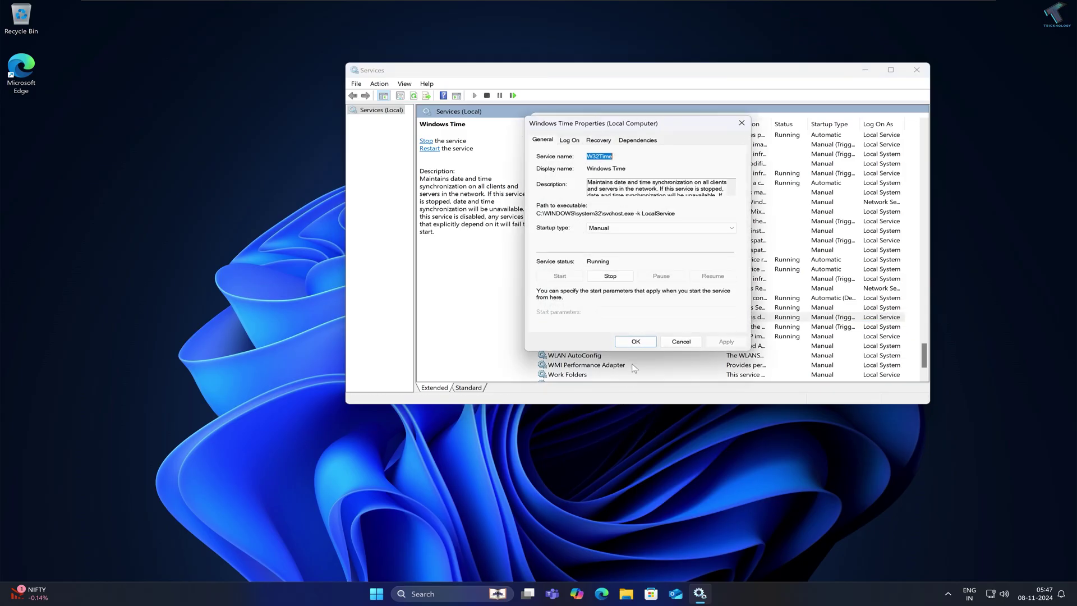
{"action": "left_click", "coordinate": [643, 229]}
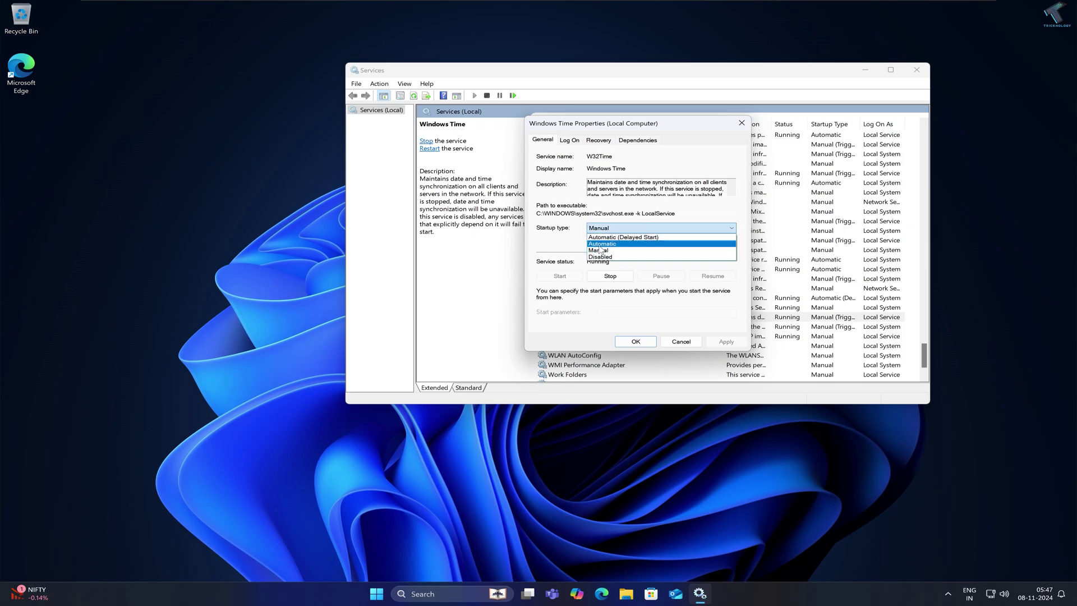
{"action": "left_click", "coordinate": [615, 245]}
{"action": "left_click", "coordinate": [728, 341]}
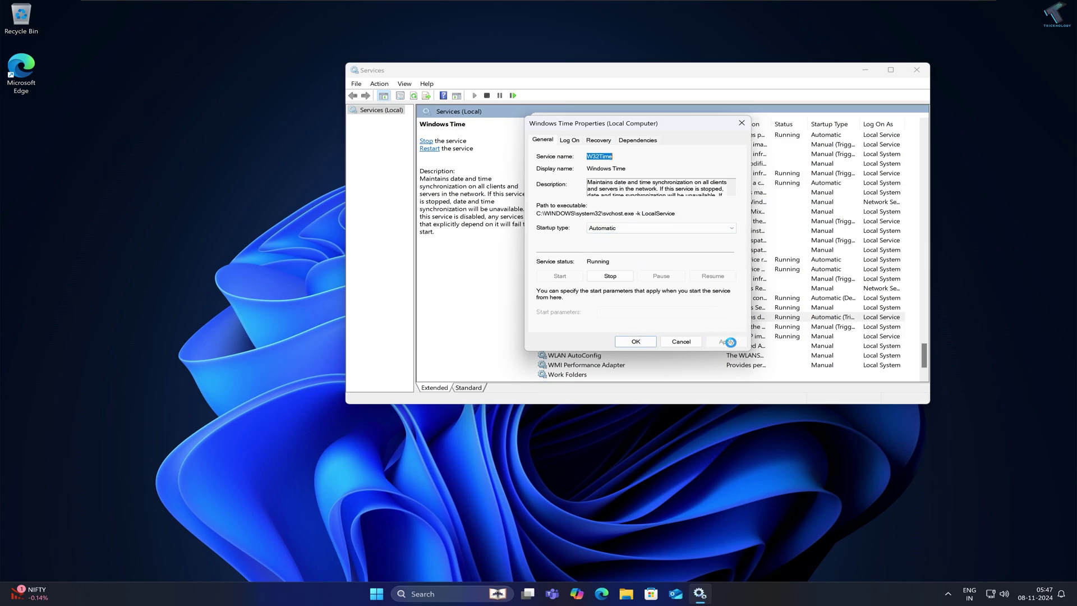
{"action": "left_click", "coordinate": [635, 341]}
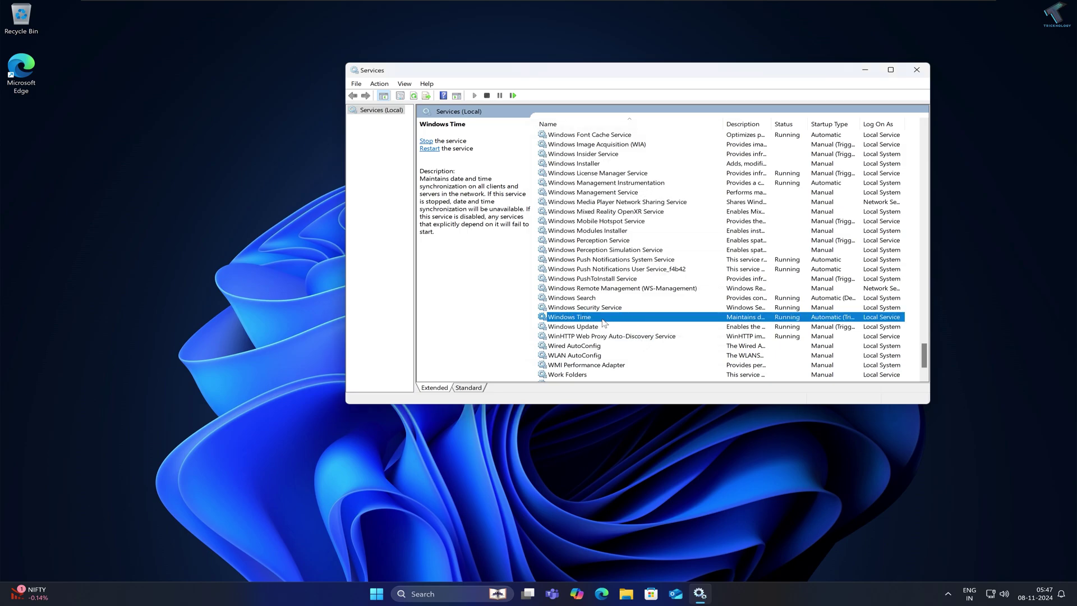
Restart the Windows Time service and close the Services window
{"action": "right_click", "coordinate": [603, 320]}
{"action": "left_click", "coordinate": [660, 372]}
{"action": "left_click", "coordinate": [916, 70]}
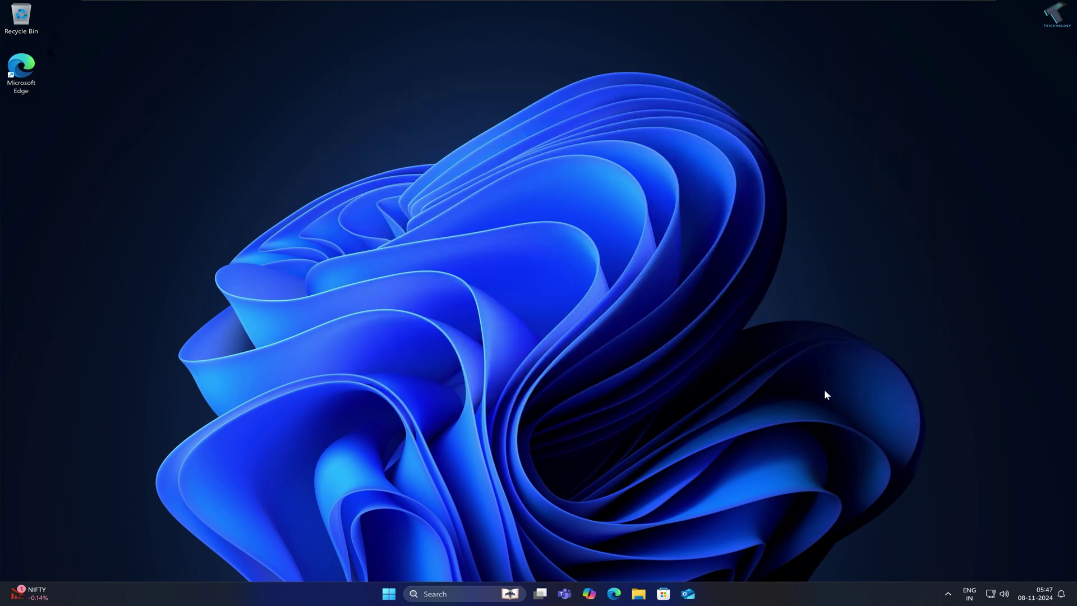
Open Settings from the Start right-click menu and go to Time & language > Date & time
{"action": "right_click", "coordinate": [389, 594]}
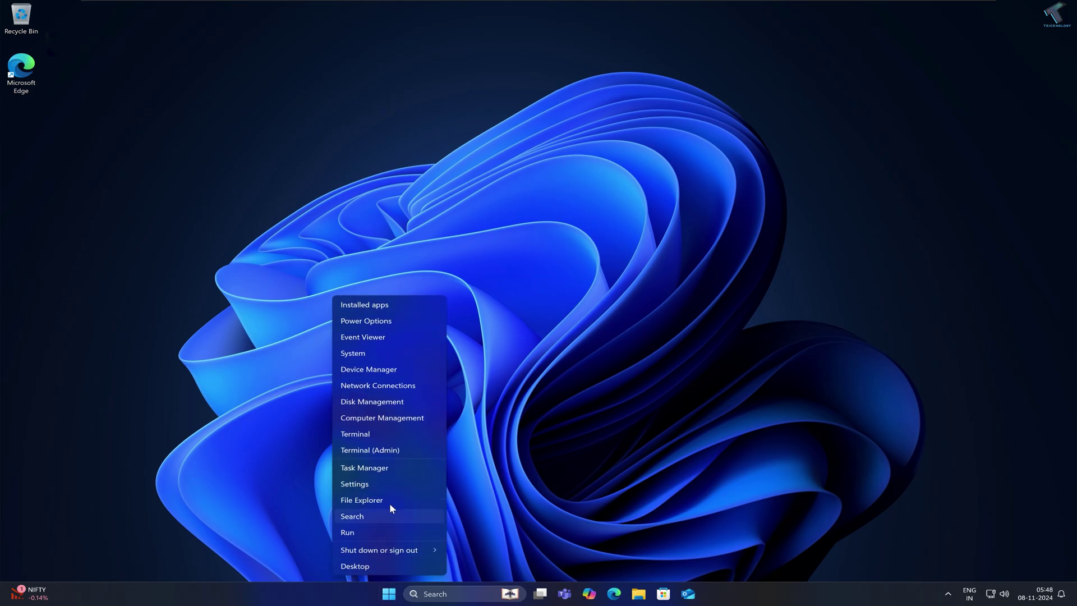
{"action": "left_click", "coordinate": [392, 484]}
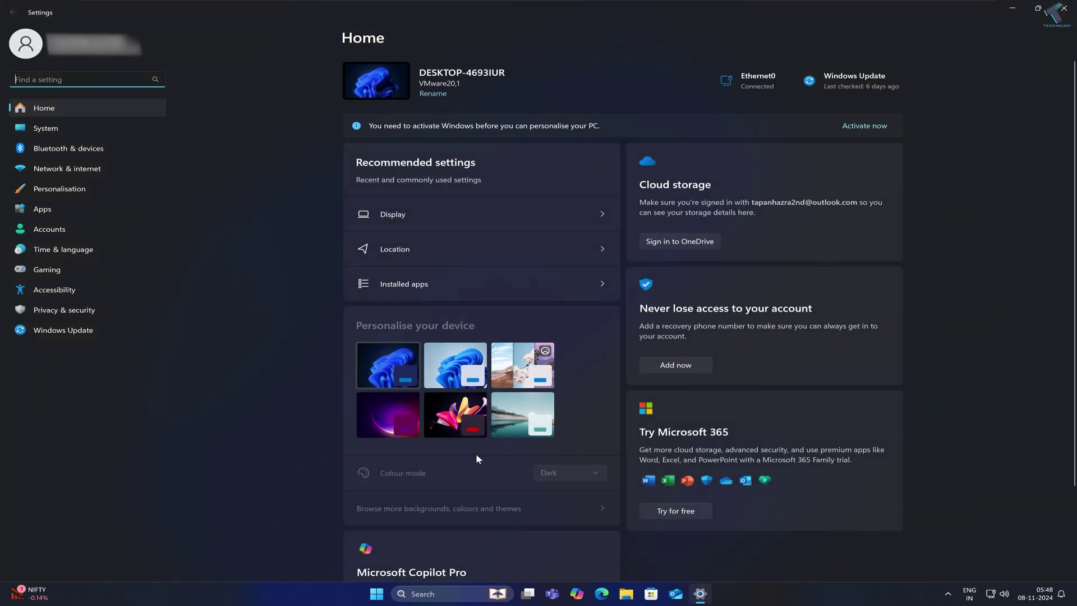
{"action": "left_click", "coordinate": [70, 254]}
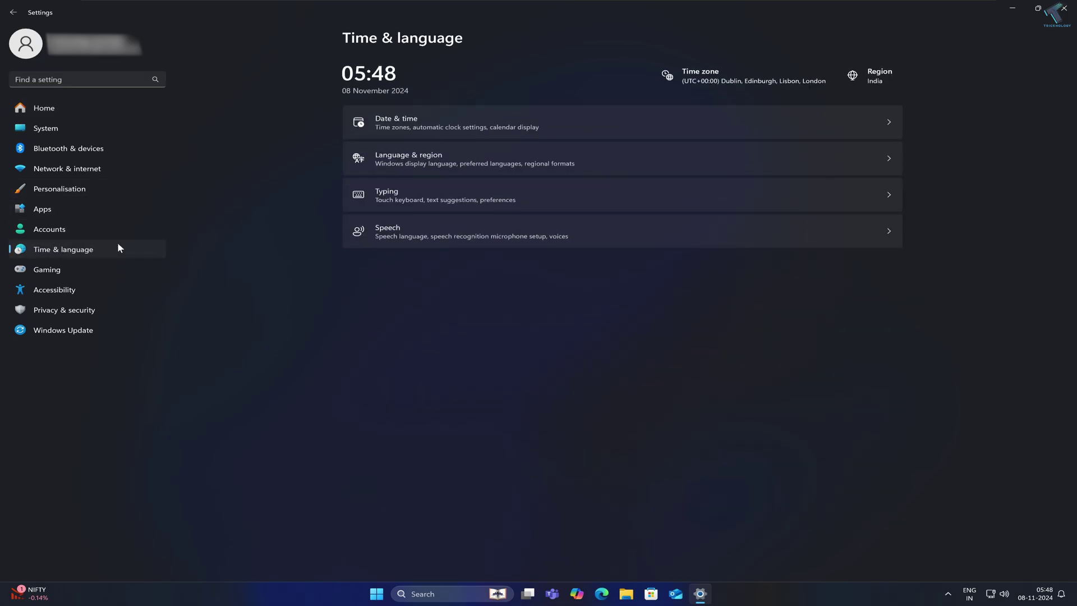
{"action": "left_click", "coordinate": [418, 131]}
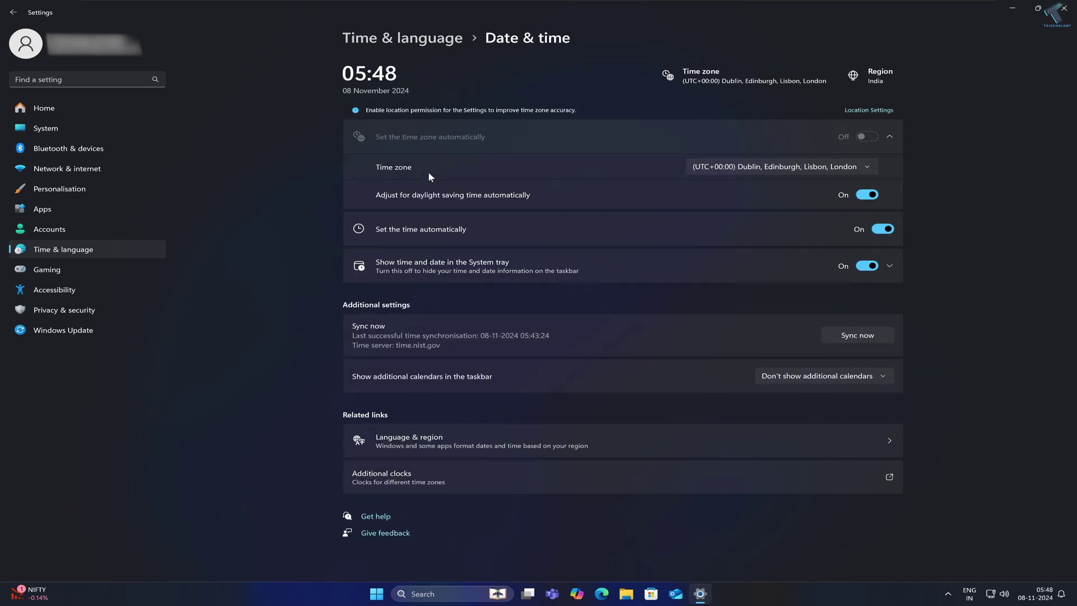
Set time zone to (UTC+05:30) Chennai, Kolkata, Mumbai, New Delhi and toggle automatic time off and on
{"action": "left_click", "coordinate": [751, 171]}
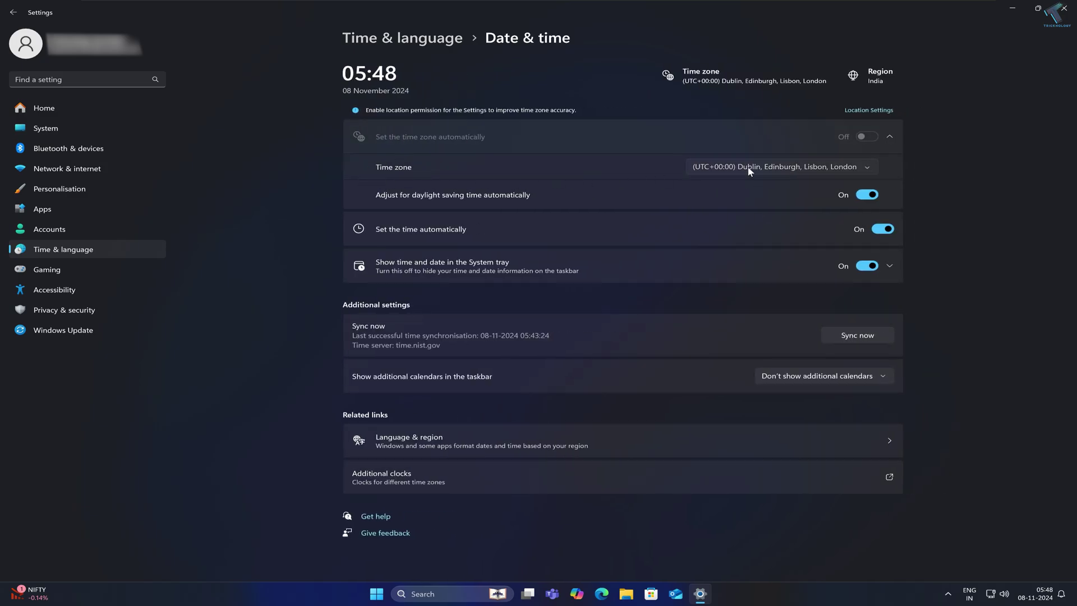
{"action": "left_click_drag", "start_coordinate": [920, 133], "coordinate": [890, 194]}
{"action": "left_click", "coordinate": [783, 151]}
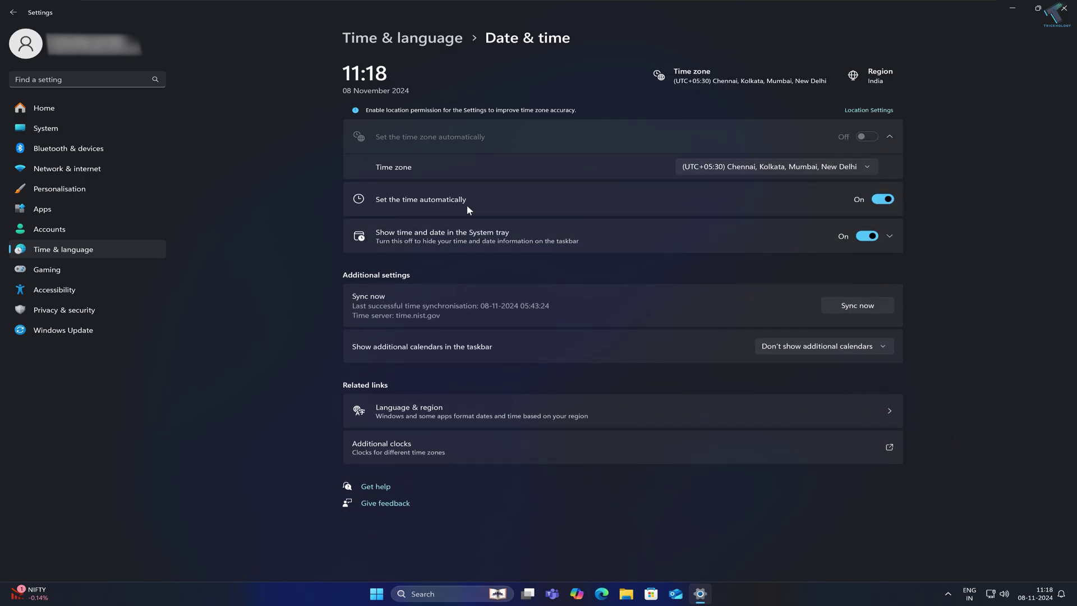
{"action": "left_click", "coordinate": [883, 200]}
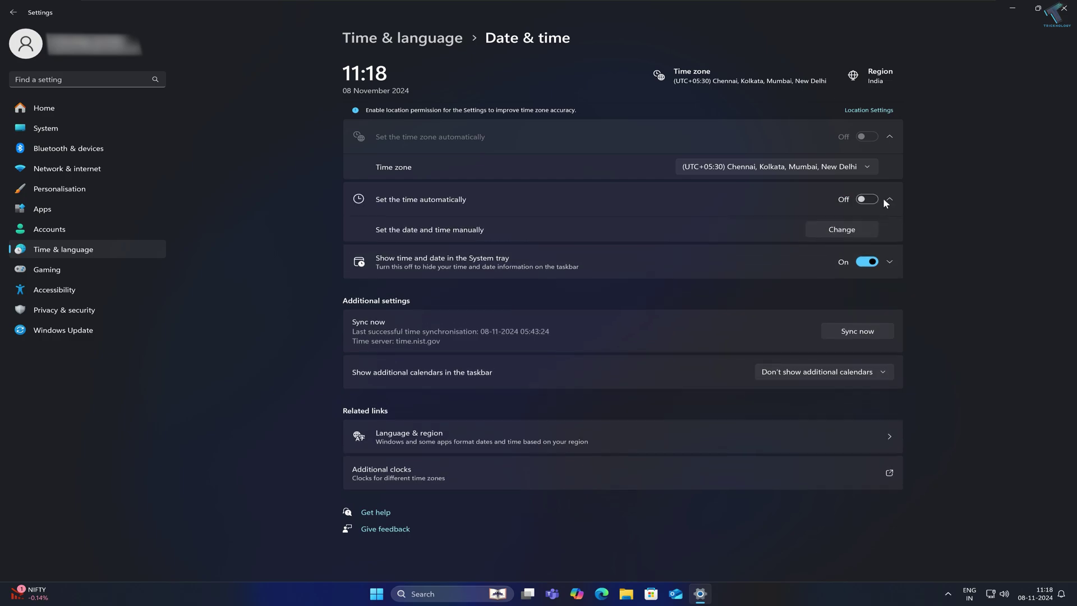
{"action": "left_click", "coordinate": [868, 199]}
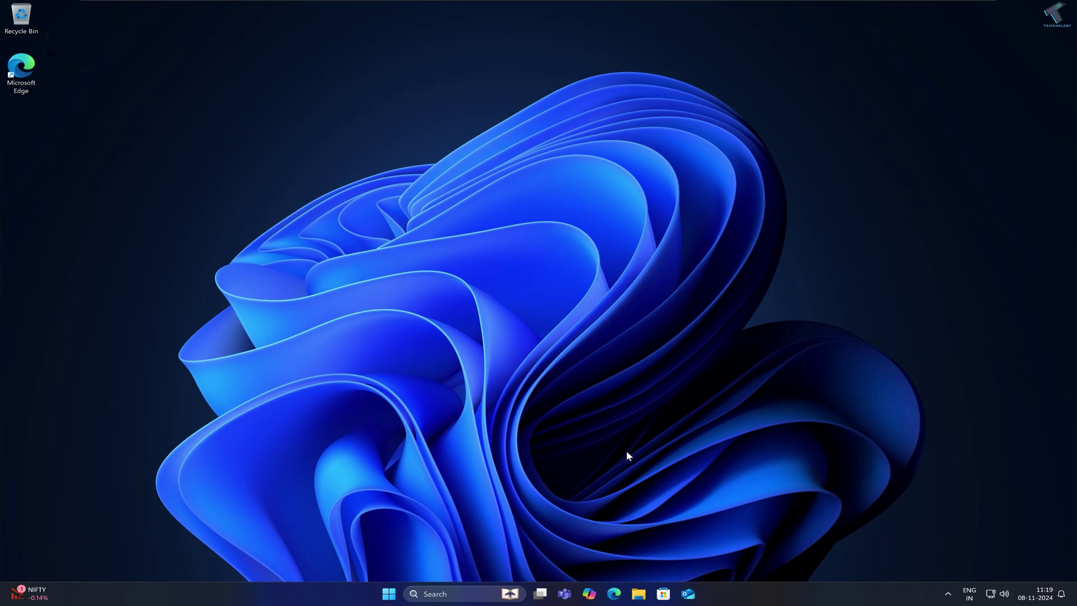
Reopen Settings at Time & language > Date & time and open the Additional clocks window
{"action": "right_click", "coordinate": [389, 594]}
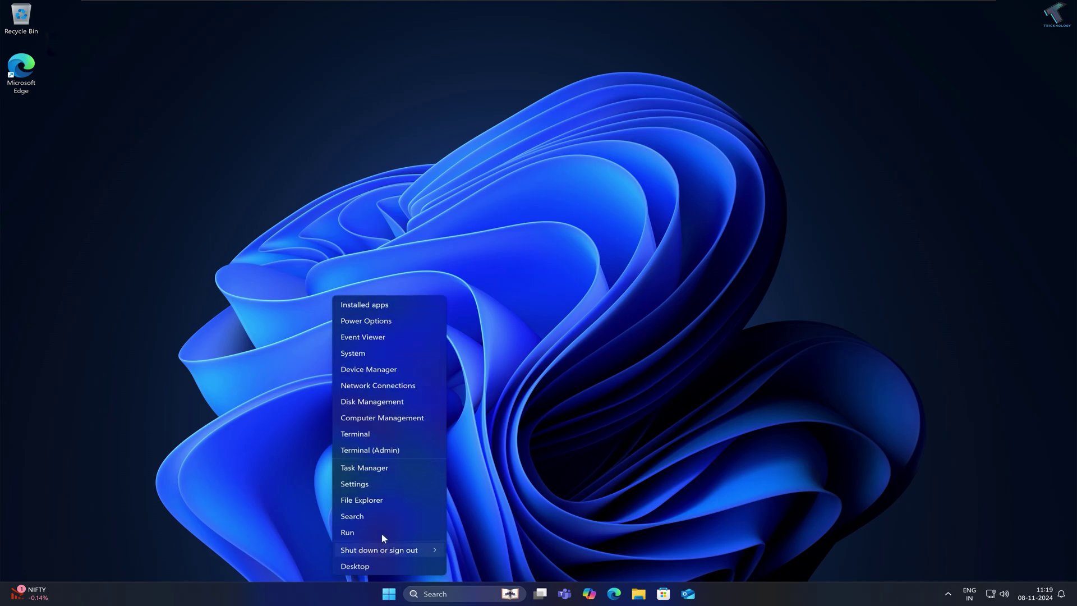
{"action": "left_click", "coordinate": [373, 484]}
{"action": "left_click", "coordinate": [68, 248]}
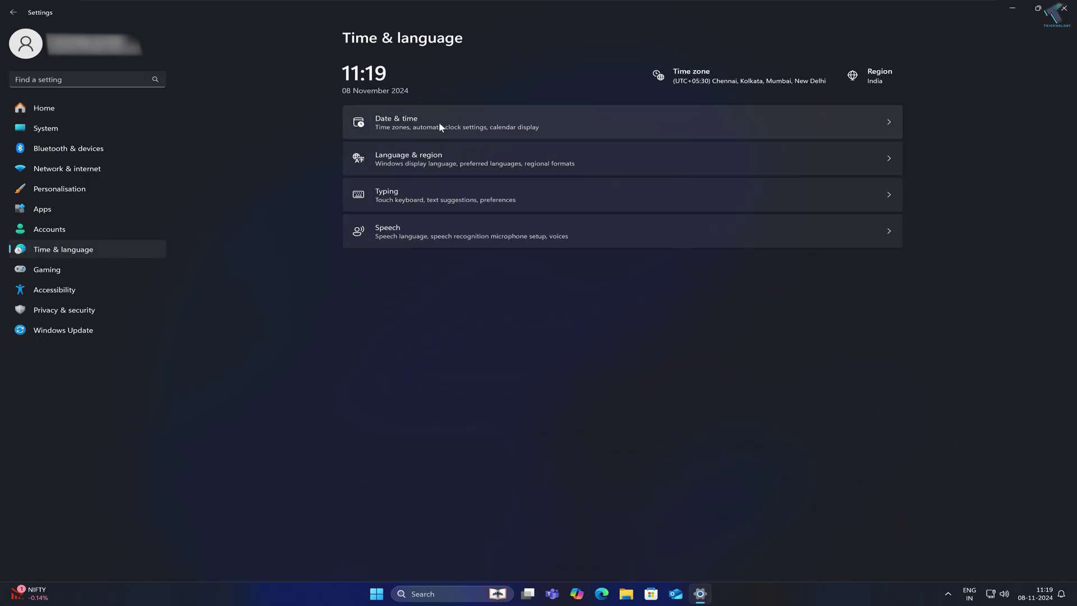
{"action": "left_click", "coordinate": [391, 125]}
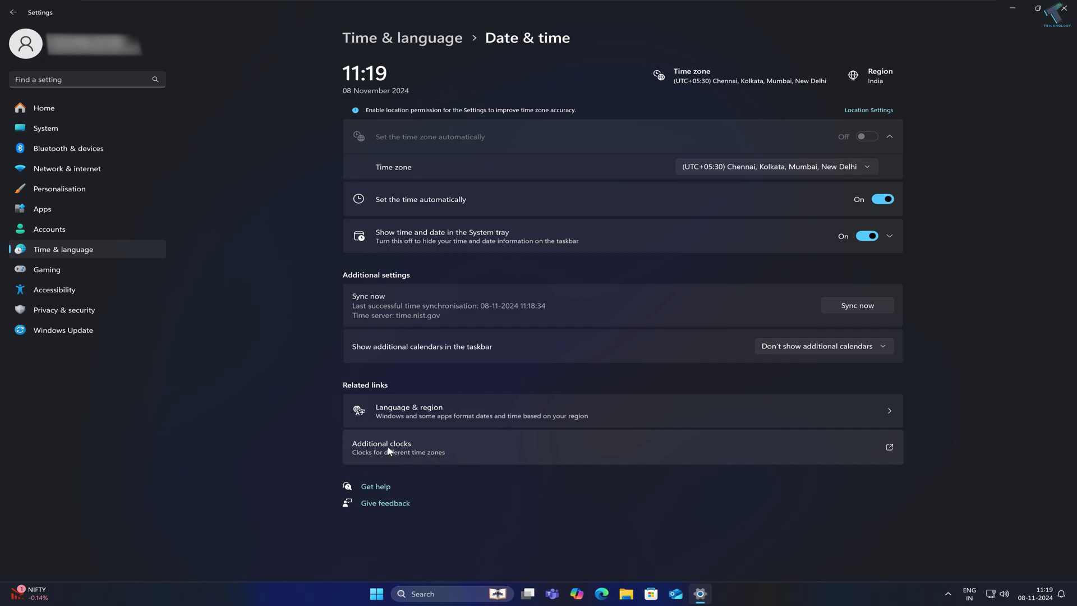
{"action": "left_click", "coordinate": [410, 453]}
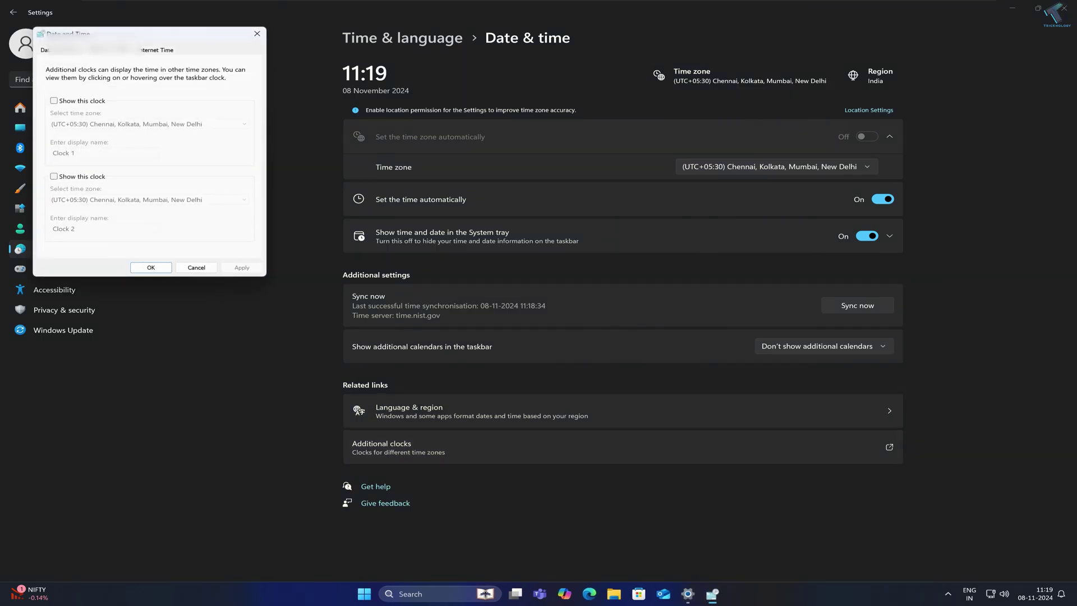
Choose time.windows.com as the internet time server on the Internet Time tab
{"action": "left_click", "coordinate": [442, 246]}
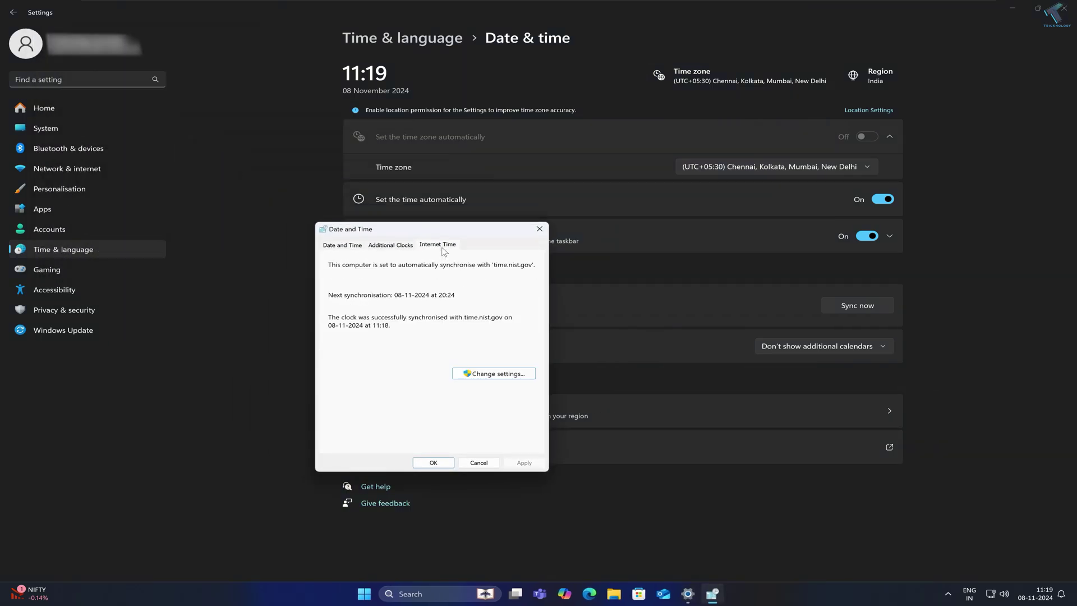
{"action": "left_click", "coordinate": [510, 376]}
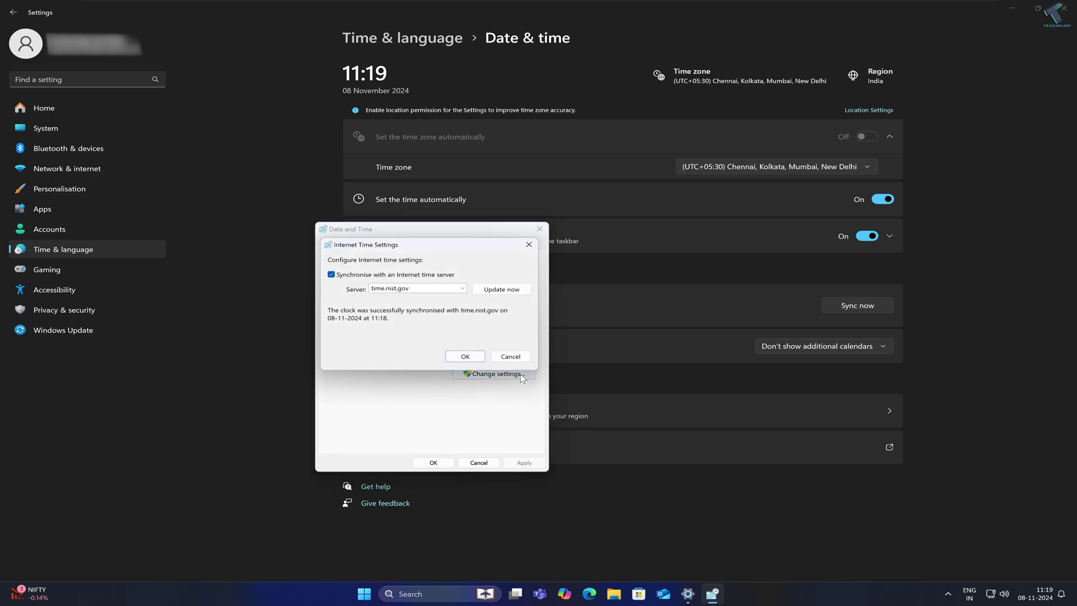
{"action": "left_click", "coordinate": [330, 274]}
{"action": "left_click", "coordinate": [330, 274]}
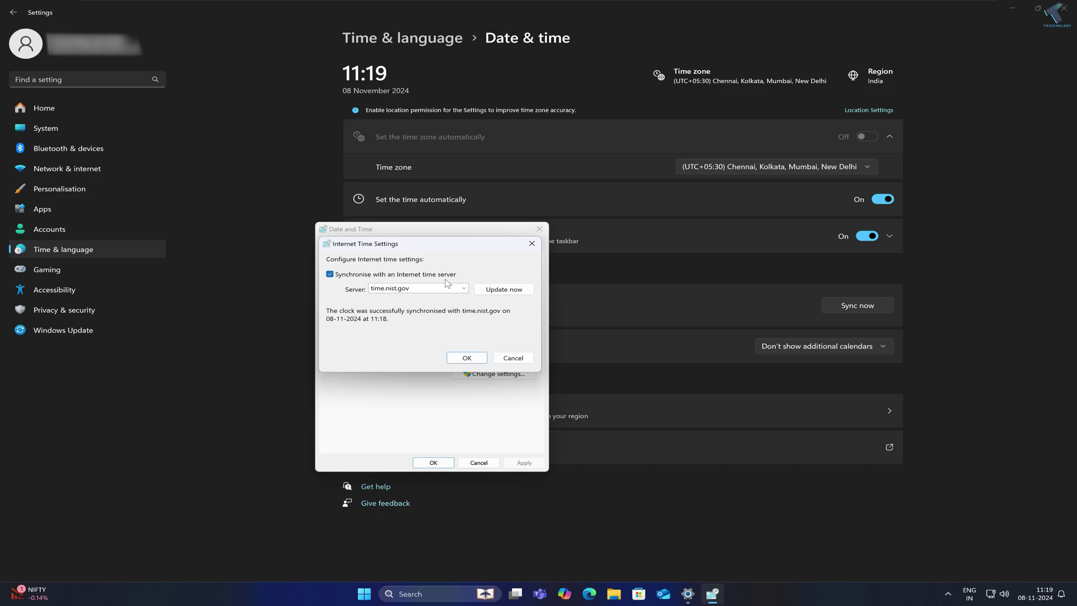
{"action": "left_click", "coordinate": [468, 290]}
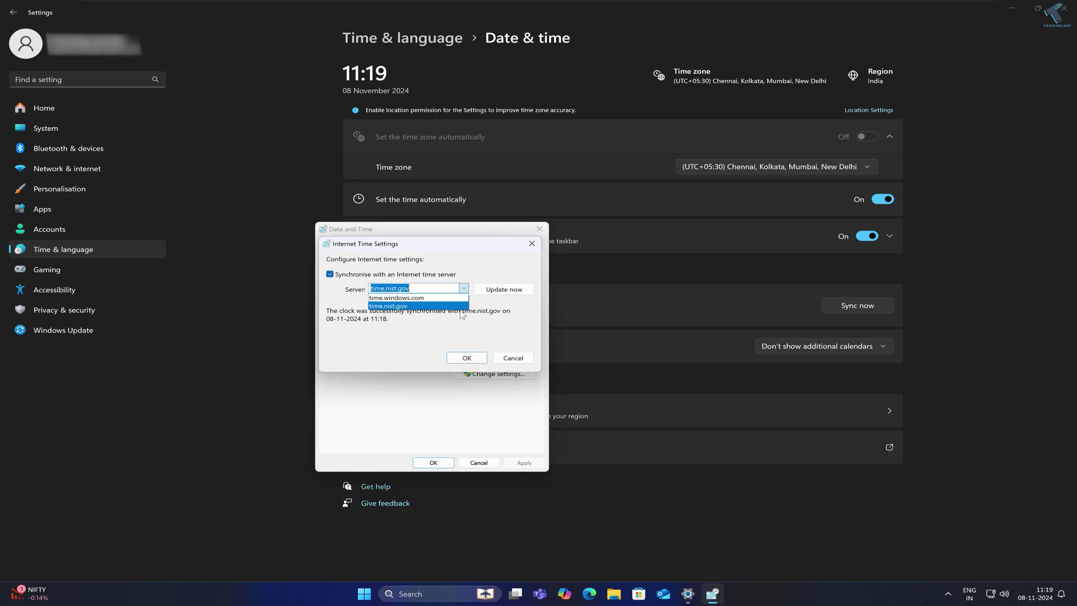
{"action": "left_click", "coordinate": [426, 298]}
Update the time from time.windows.com, confirm both dialogs, and sync the clock now
{"action": "left_click", "coordinate": [500, 290]}
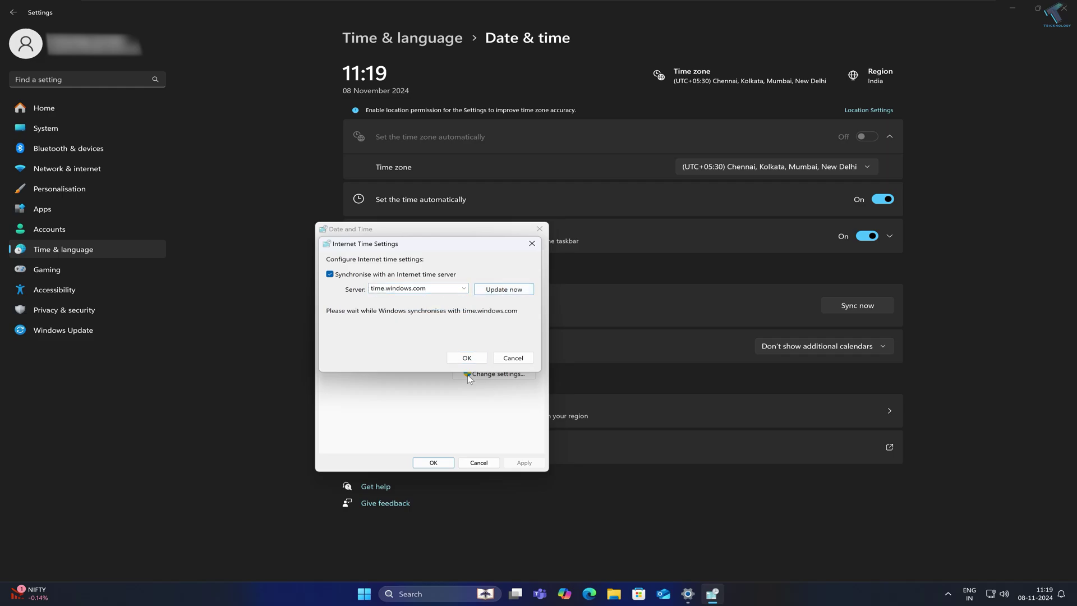
{"action": "left_click", "coordinate": [467, 358]}
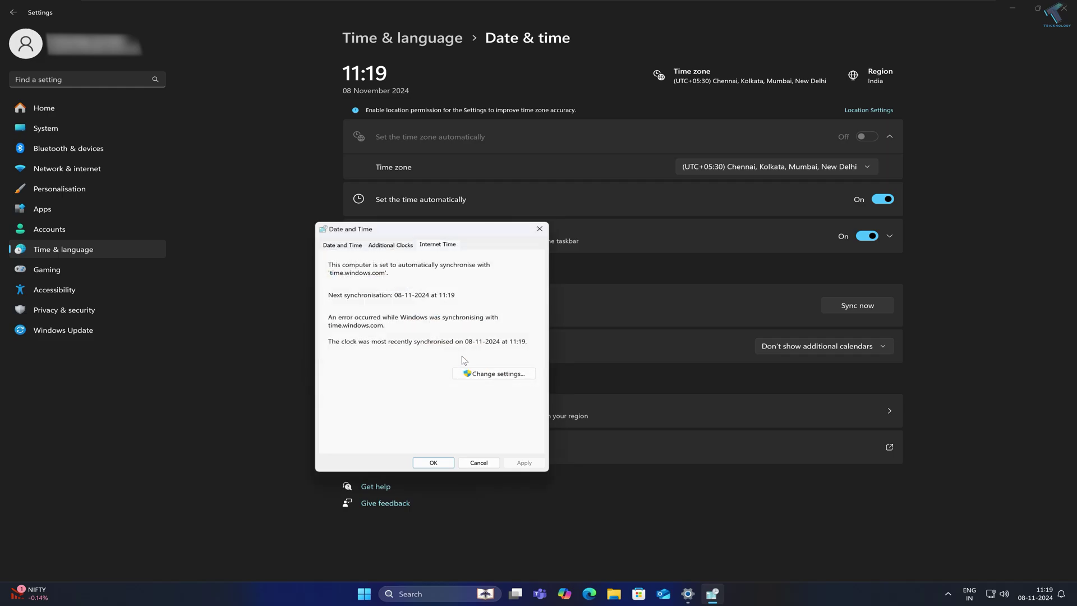
{"action": "left_click", "coordinate": [433, 462]}
{"action": "left_click", "coordinate": [861, 310]}
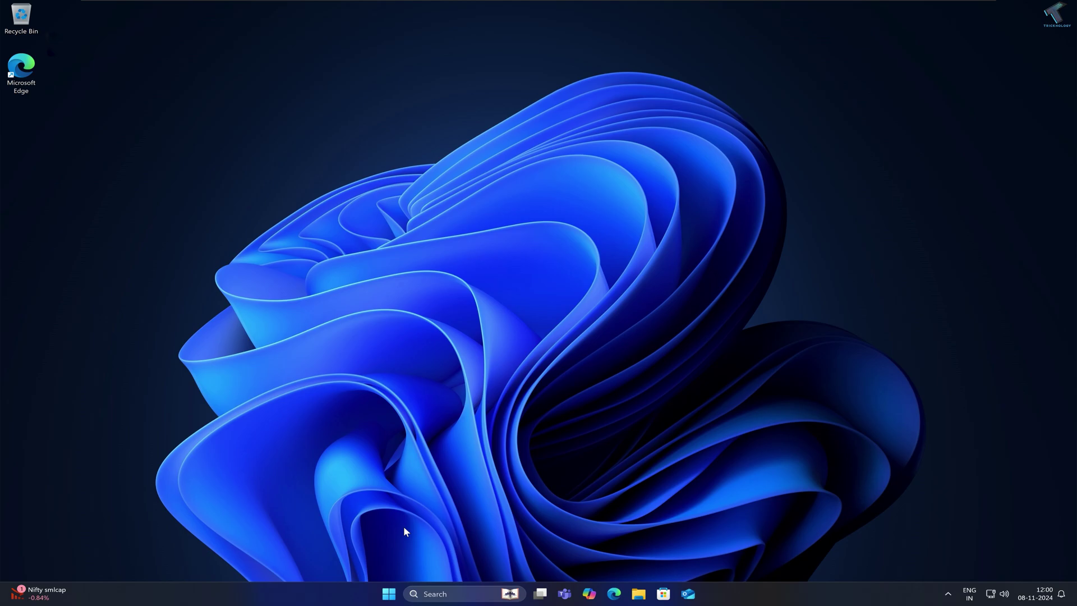
Launch Command Prompt as administrator from a 'cmd' search, accepting the UAC prompt
{"action": "left_click", "coordinate": [389, 592]}
{"action": "type", "text": "c"}
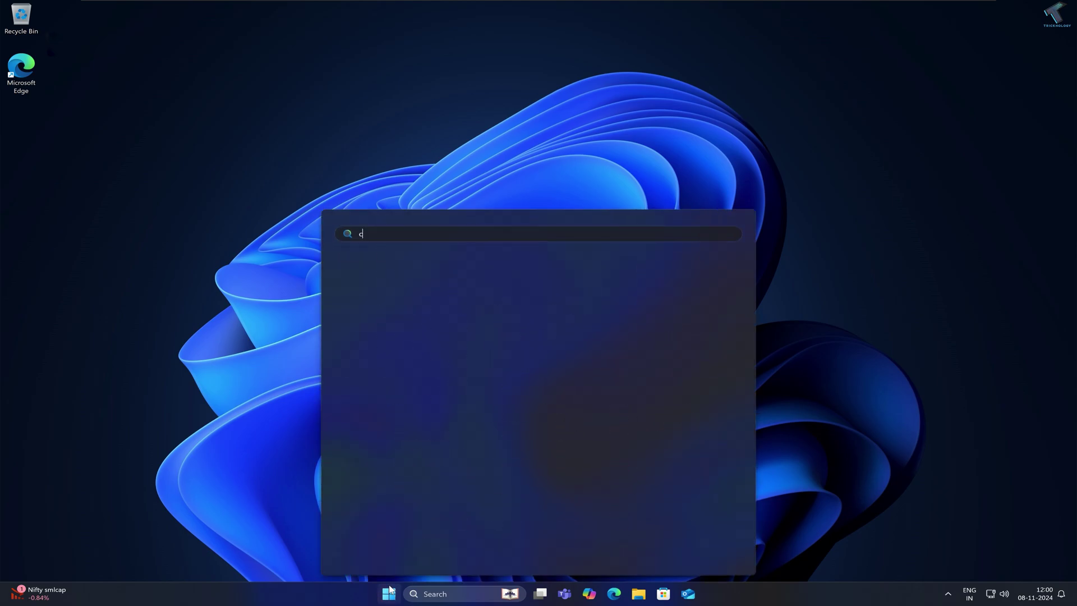
{"action": "type", "text": "md"}
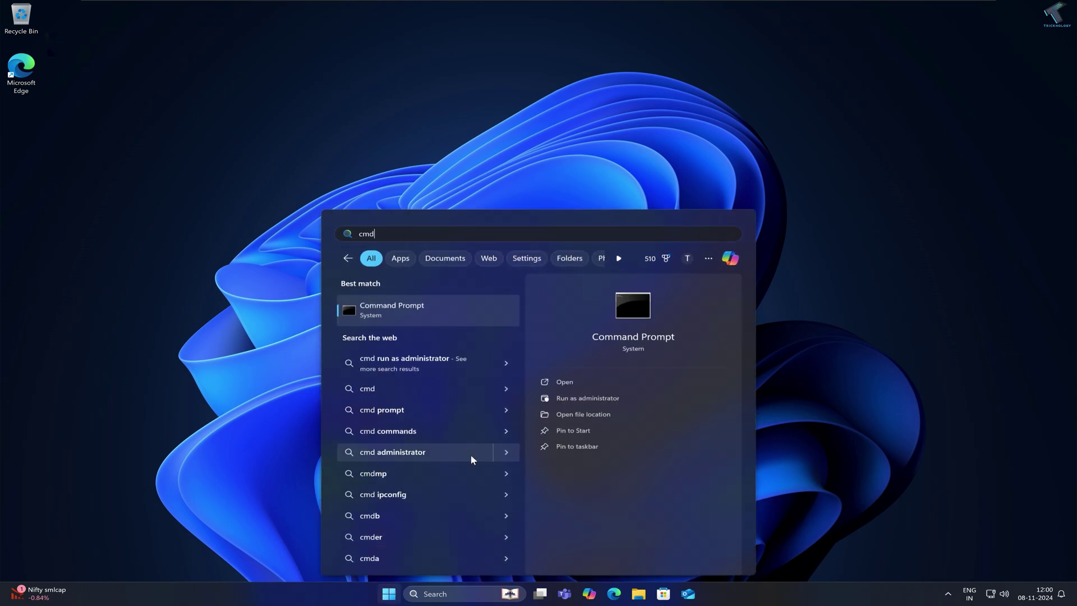
{"action": "right_click", "coordinate": [424, 305]}
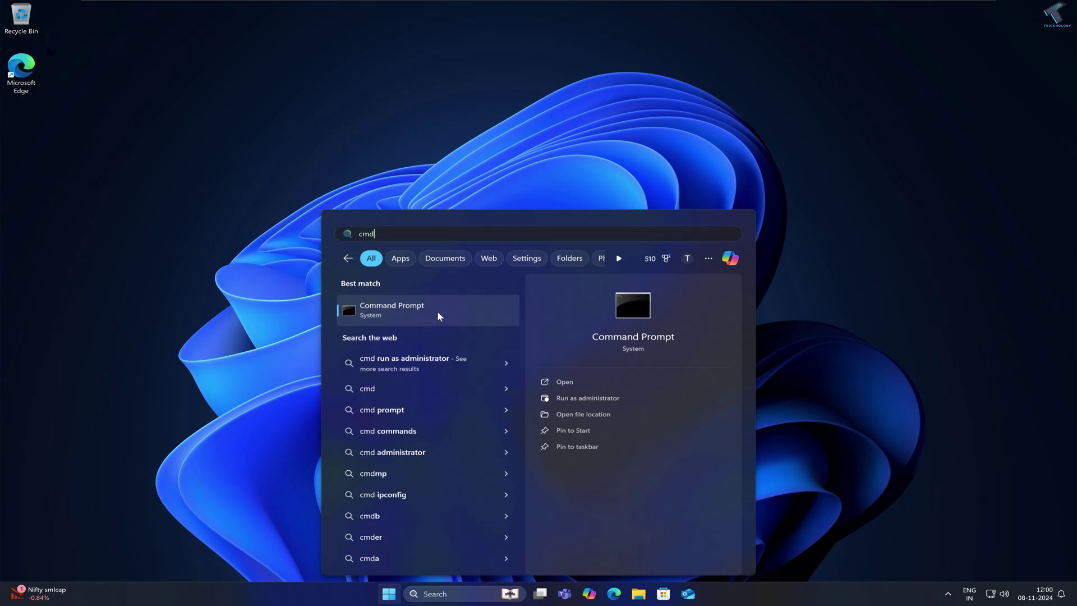
{"action": "left_click", "coordinate": [440, 318]}
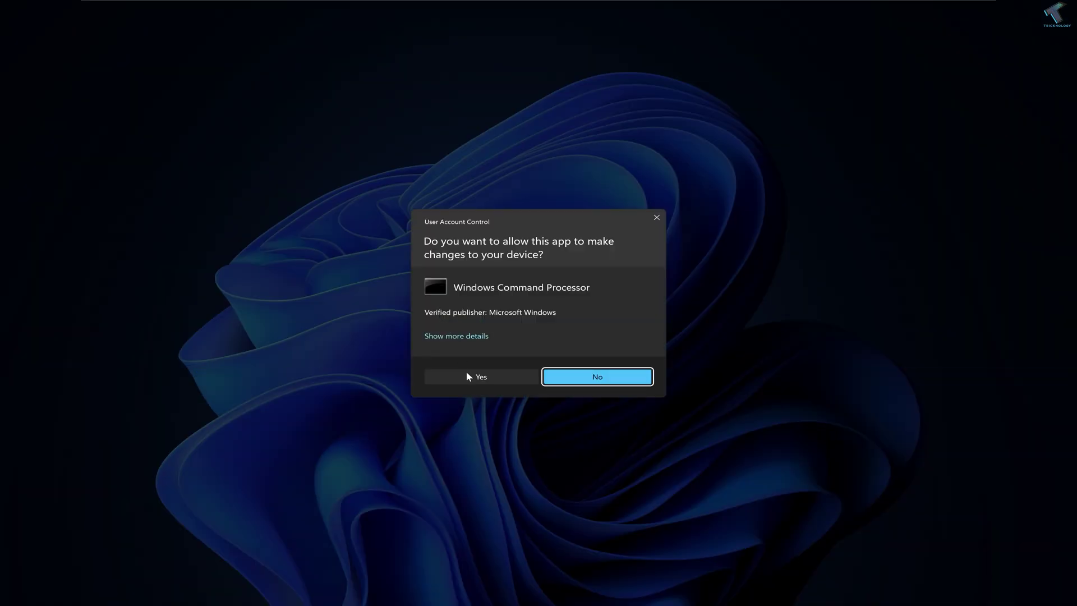
{"action": "left_click", "coordinate": [469, 376]}
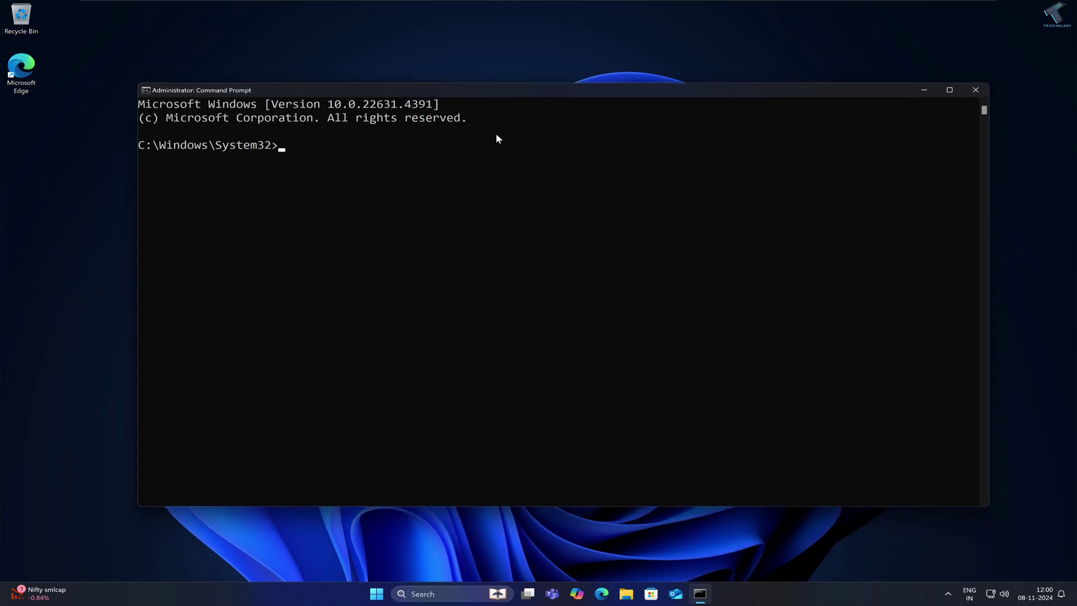
Stop the time service with 'net stop w32time' and unregister it with 'w32tm /unregister'
{"action": "type", "text": "net stop w32time"}
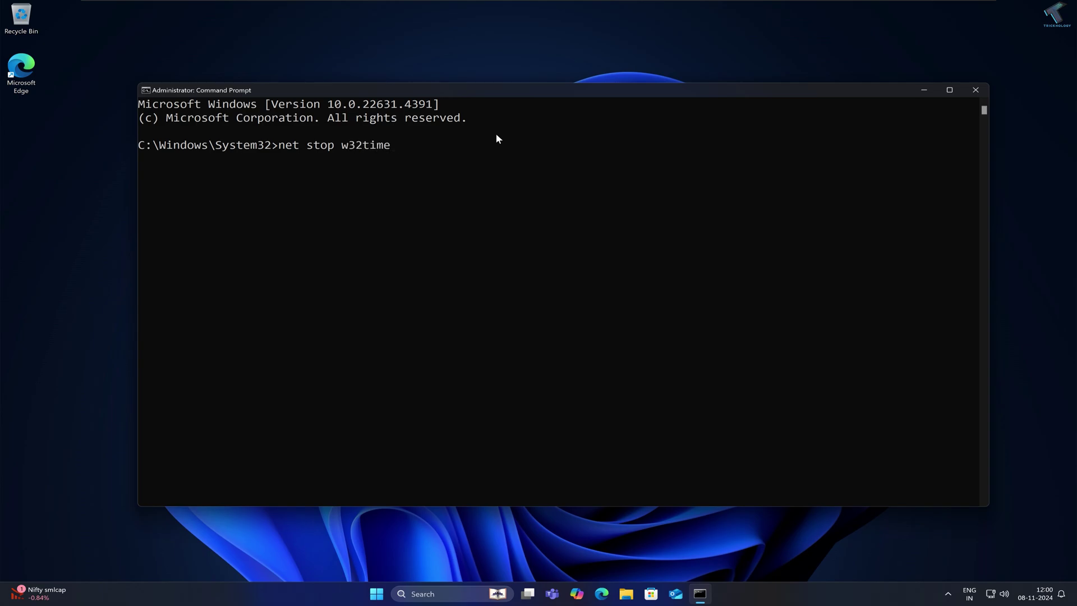
{"action": "key", "text": "Return"}
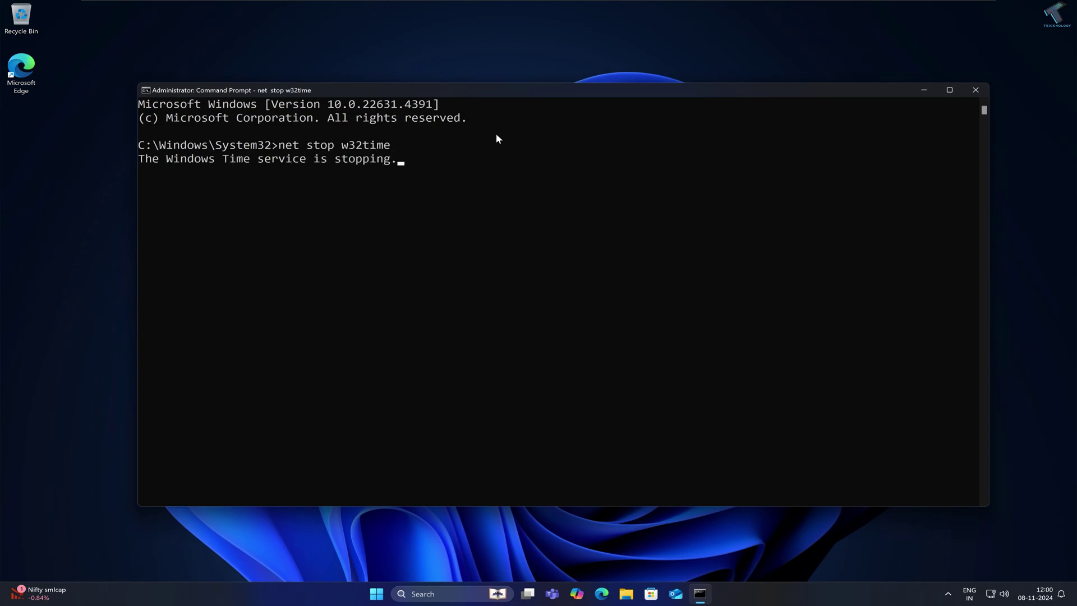
{"action": "type", "text": "w3"}
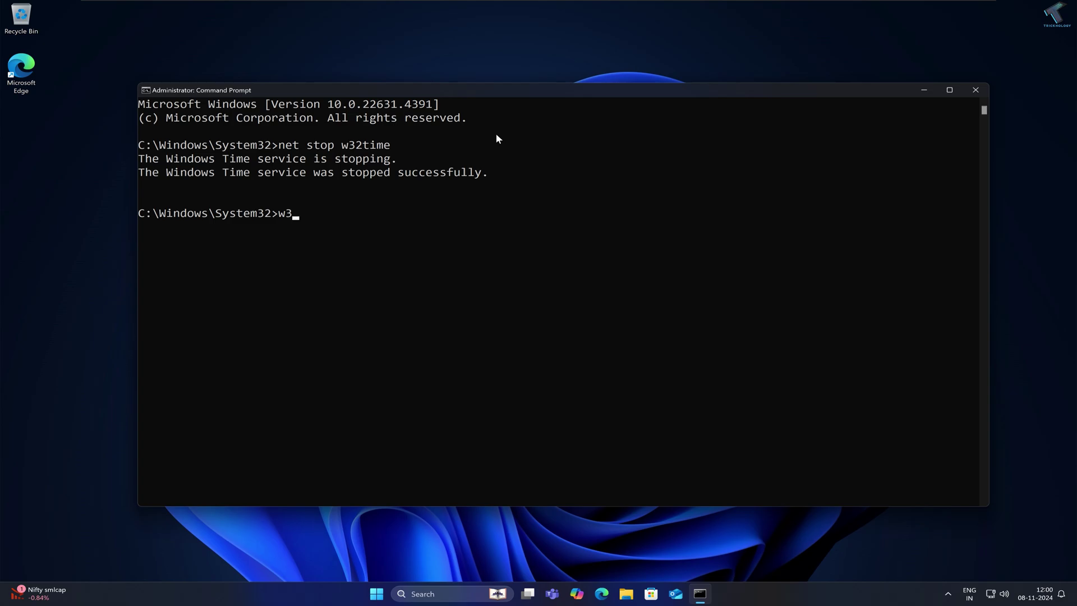
{"action": "type", "text": "2tm /unregister"}
{"action": "key", "text": "Return"}
Re-register W32Time with 'w32tm /register', then enter 'net start w32time'
{"action": "key", "text": "Up"}
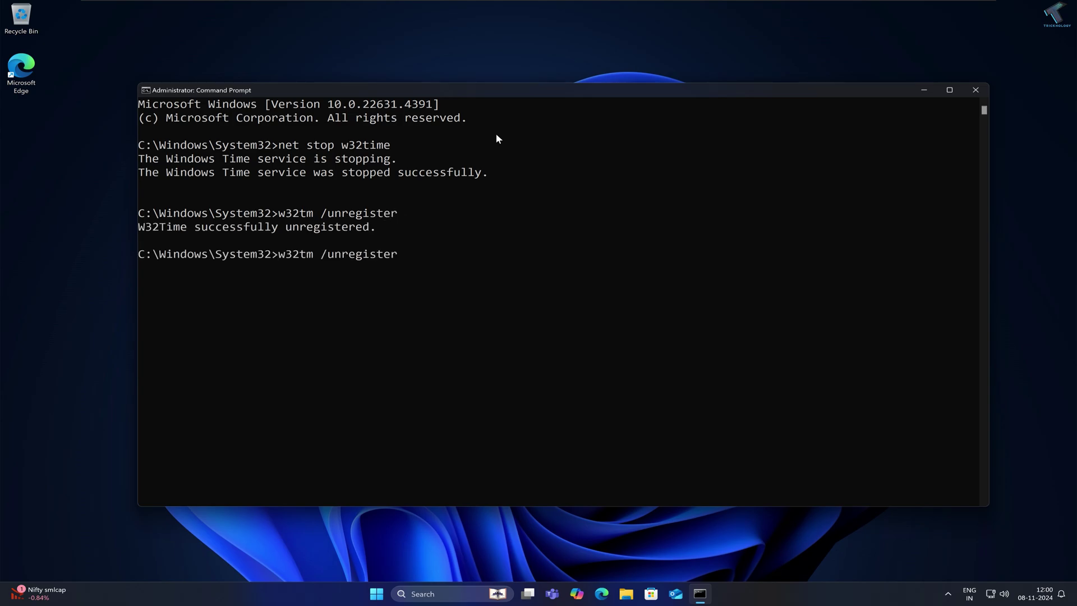
{"action": "key", "text": "BackSpace"}
{"action": "key", "text": "BackSpace"}
{"action": "key", "text": "BackSpace"}
{"action": "key", "text": "BackSpace"}
{"action": "key", "text": "BackSpace"}
{"action": "key", "text": "BackSpace"}
{"action": "key", "text": "BackSpace"}
{"action": "key", "text": "BackSpace"}
{"action": "key", "text": "BackSpace"}
{"action": "type", "text": "register"}
{"action": "key", "text": "Return"}
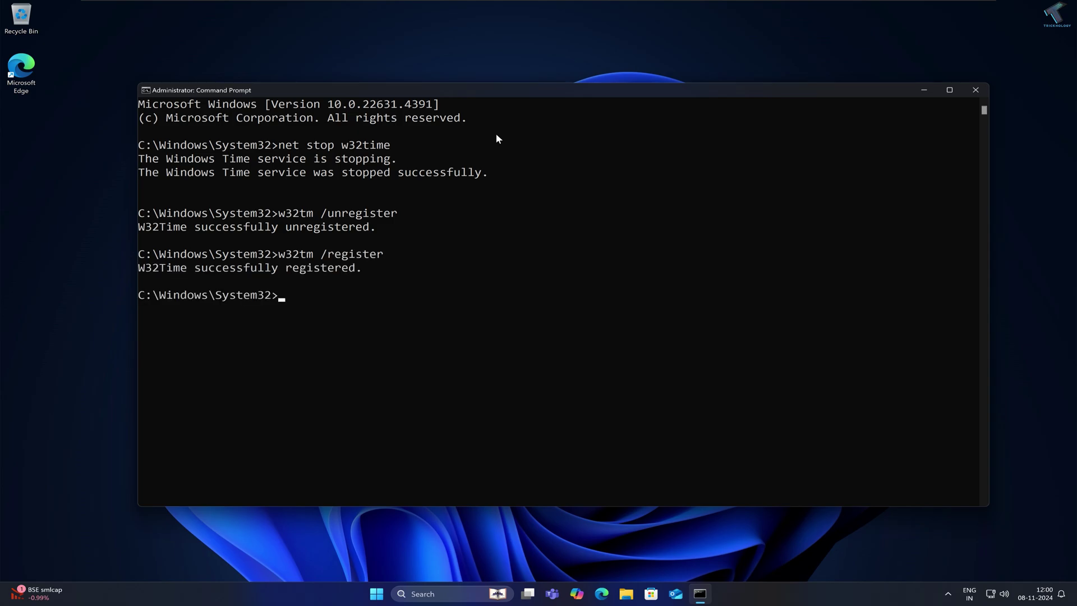
{"action": "type", "text": "net start w32time"}
Start the time service with 'net start w32time' and force a resync with 'w32tm /resync'
{"action": "key", "text": "Return"}
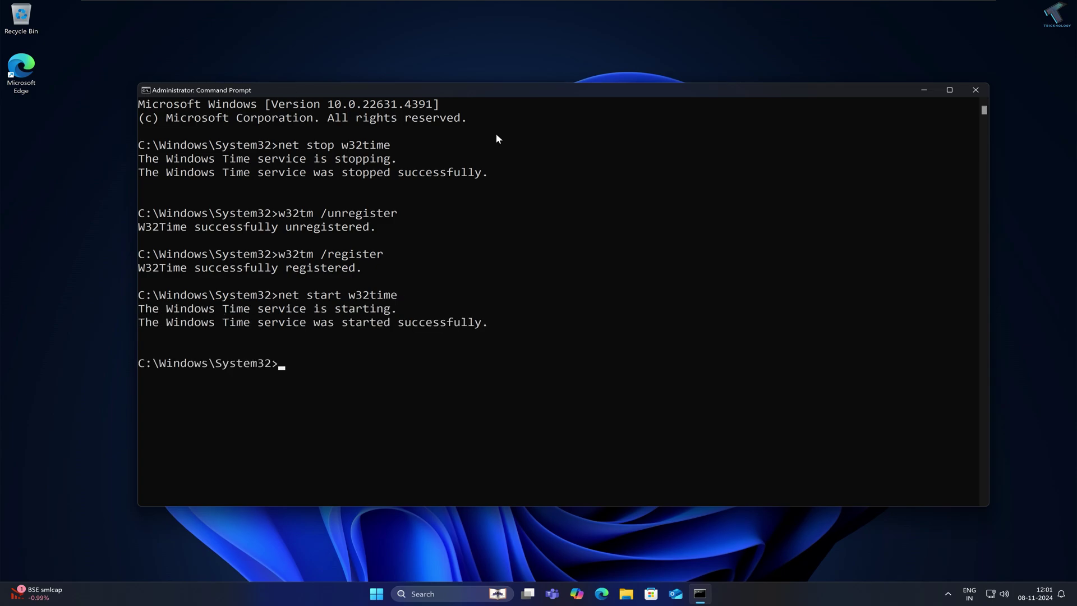
{"action": "type", "text": "2"}
{"action": "key", "text": "BackSpace"}
{"action": "type", "text": "w32tm /resync"}
{"action": "key", "text": "Return"}
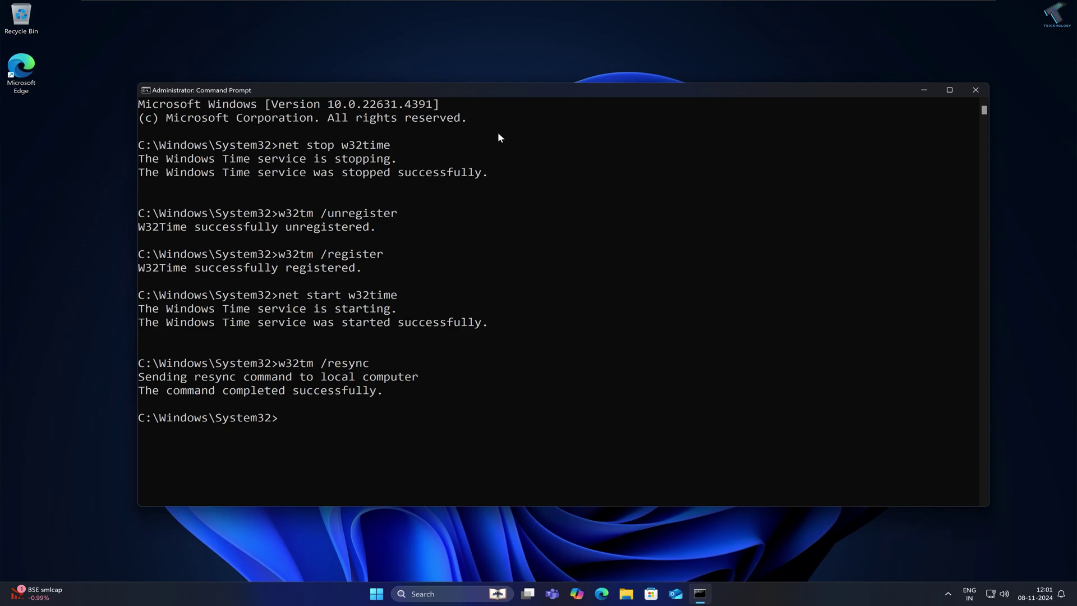
{"action": "type", "text": "re"}
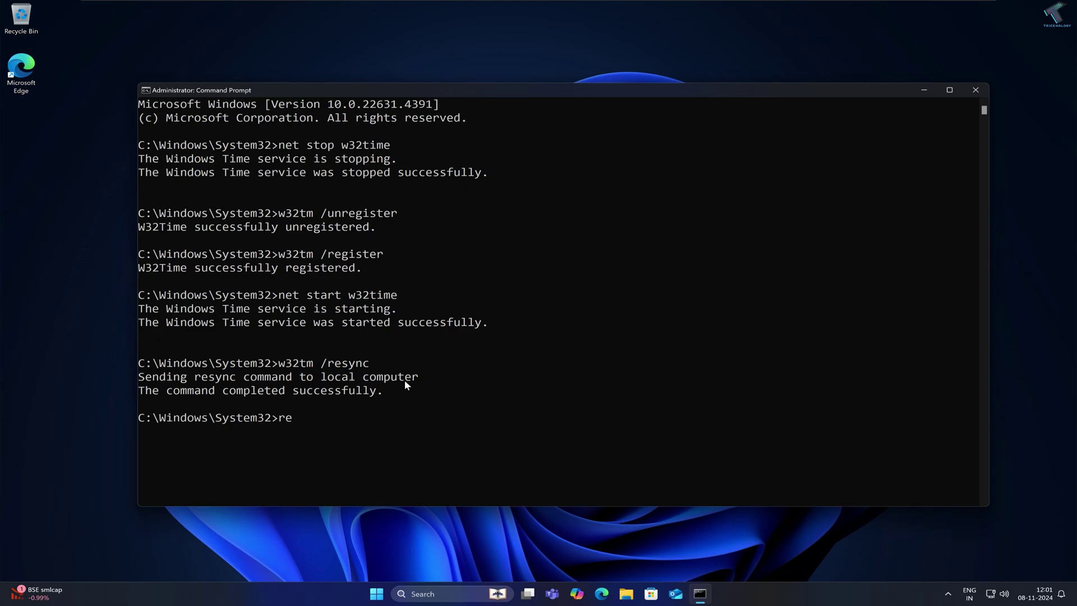